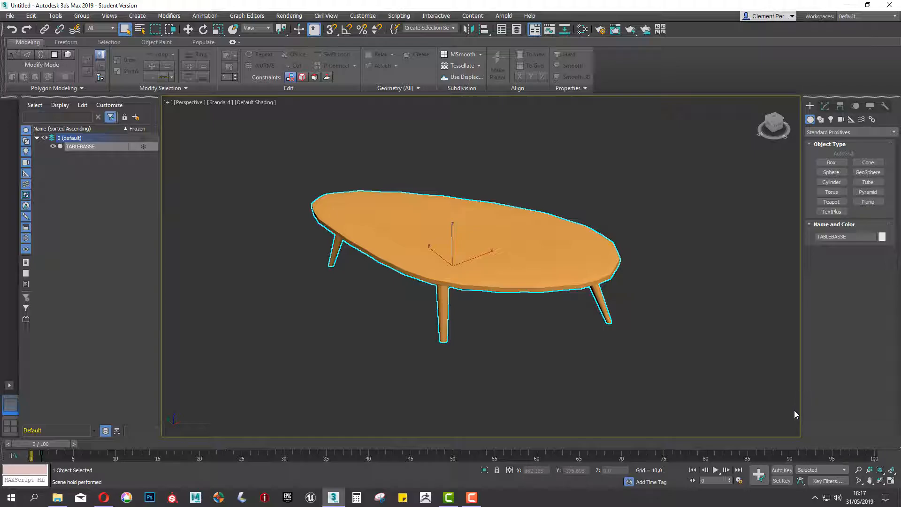
Step: Add an Unwrap UVW modifier to the TABLEBASSE table and open its UV editor
left_click(824, 107)
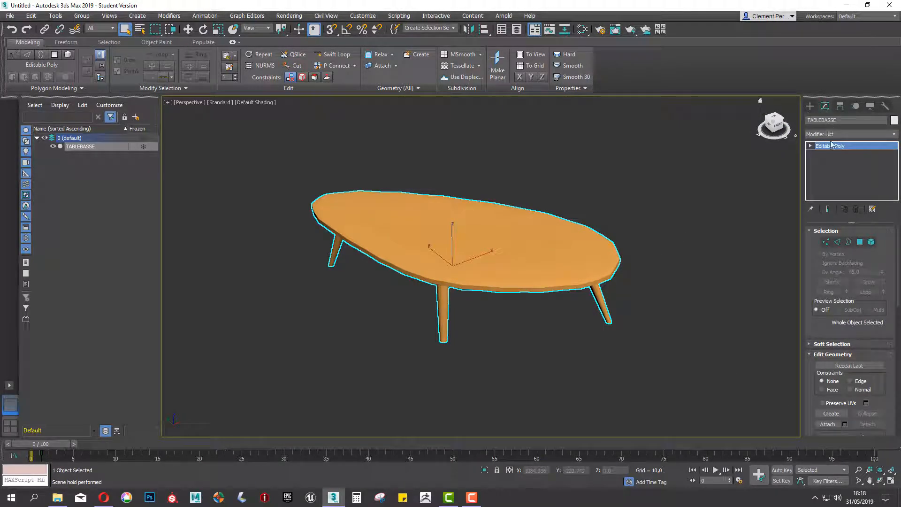
left_click(834, 134)
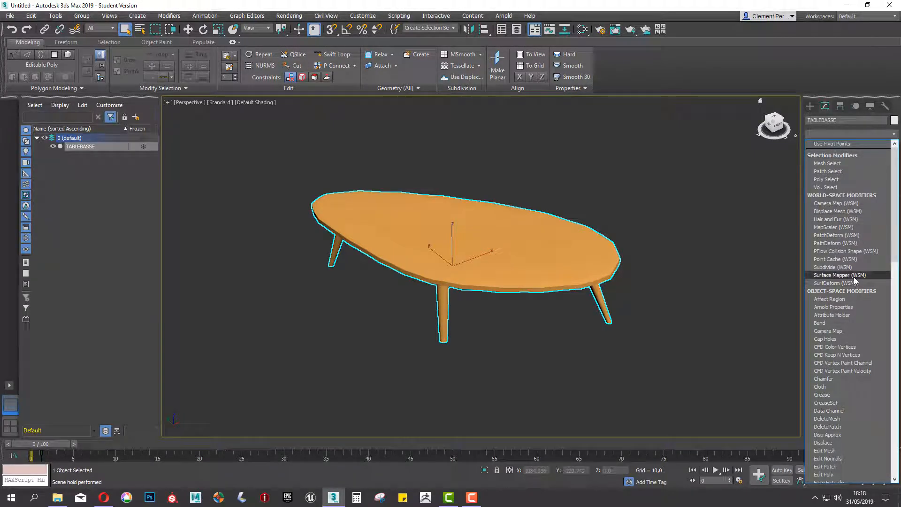
key("u")
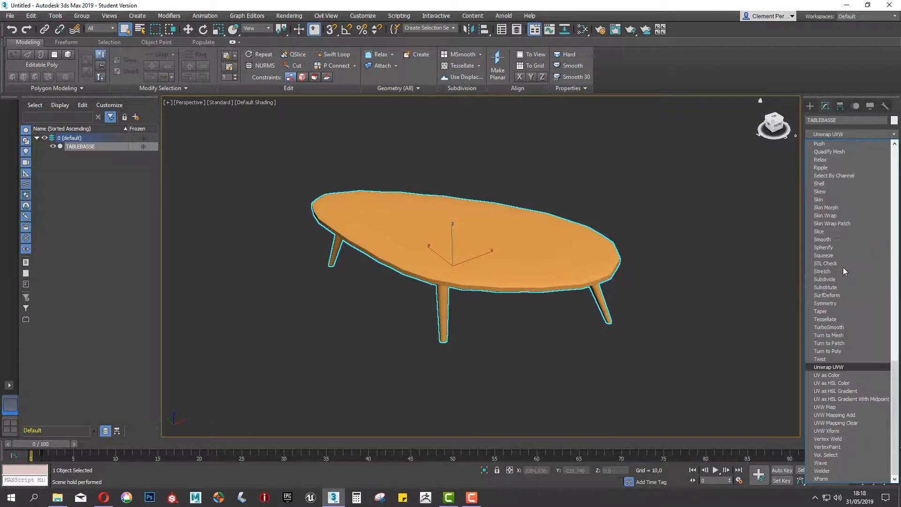
left_click(849, 367)
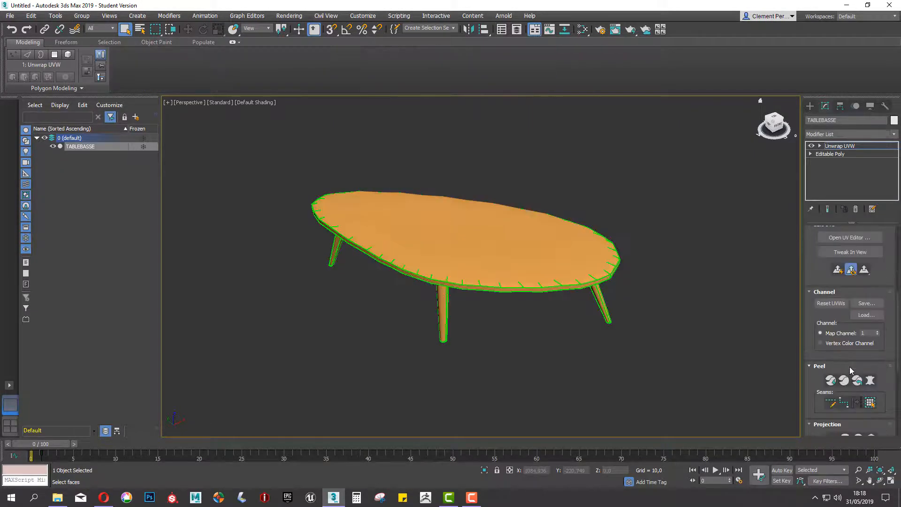
left_click(854, 238)
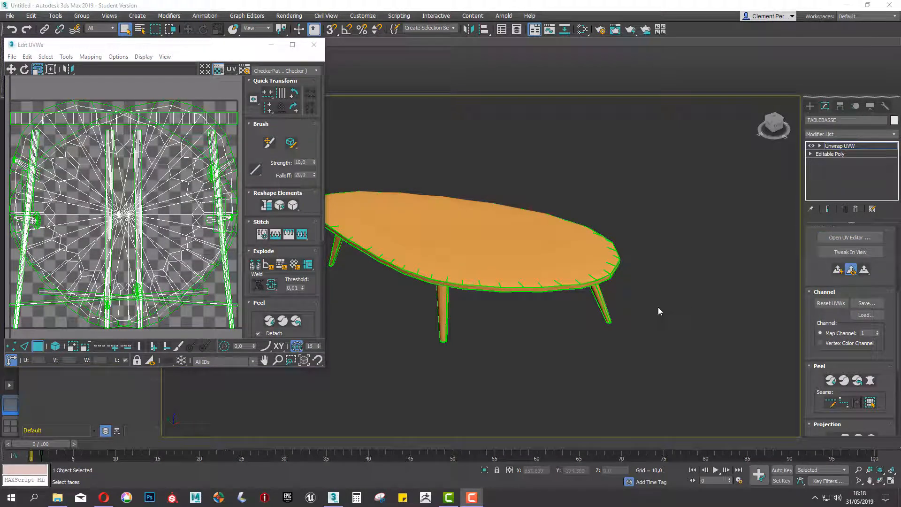
left_click_drag(132, 45, 427, 57)
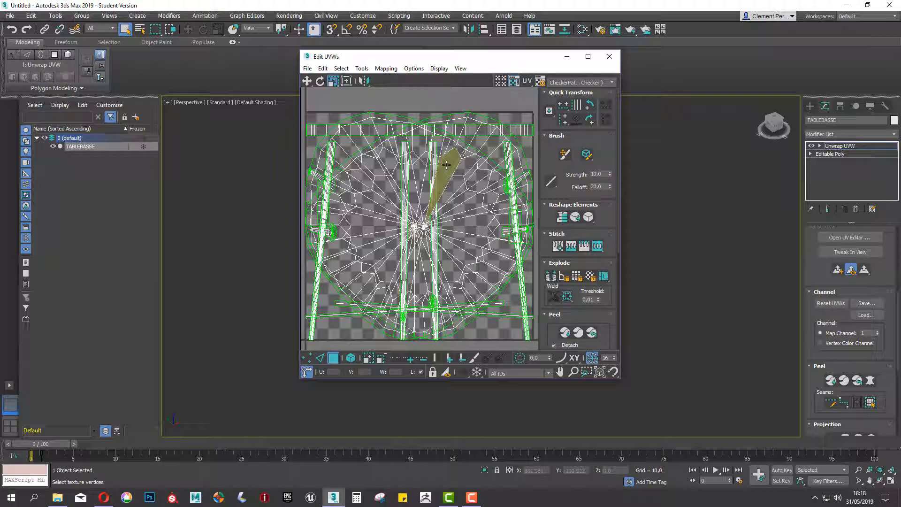
Step: Flatten-map all of the table's faces with a polygon angle threshold of 45 and spacing of 0.001
scroll(443, 164, "down", 2)
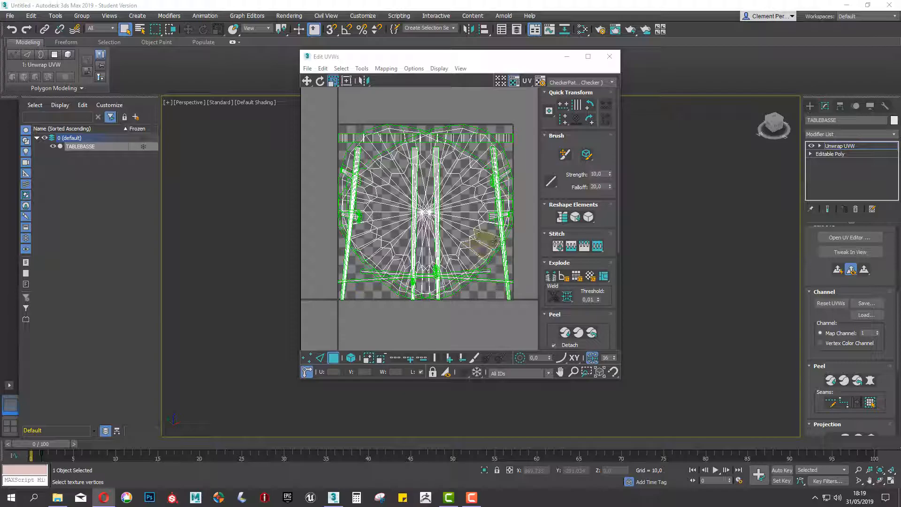
scroll(484, 239, "down", 2)
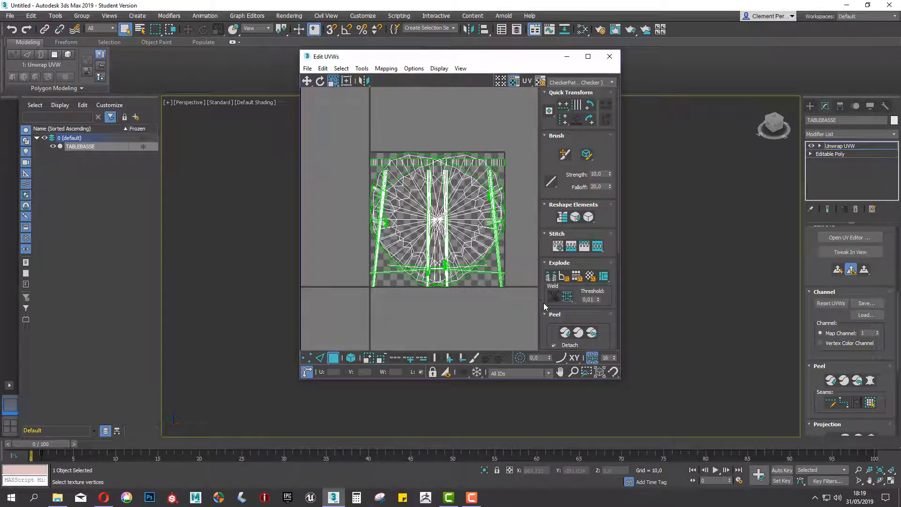
key("ctrl+a")
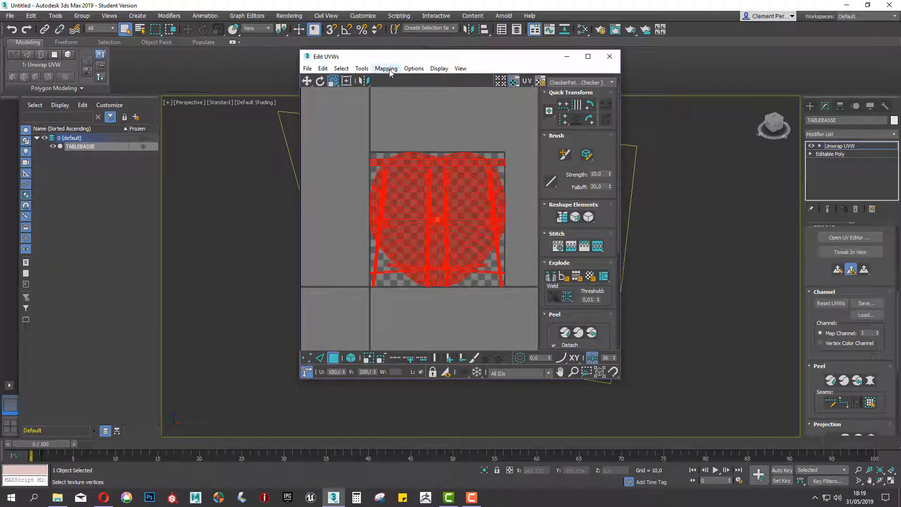
left_click(387, 69)
left_click(393, 80)
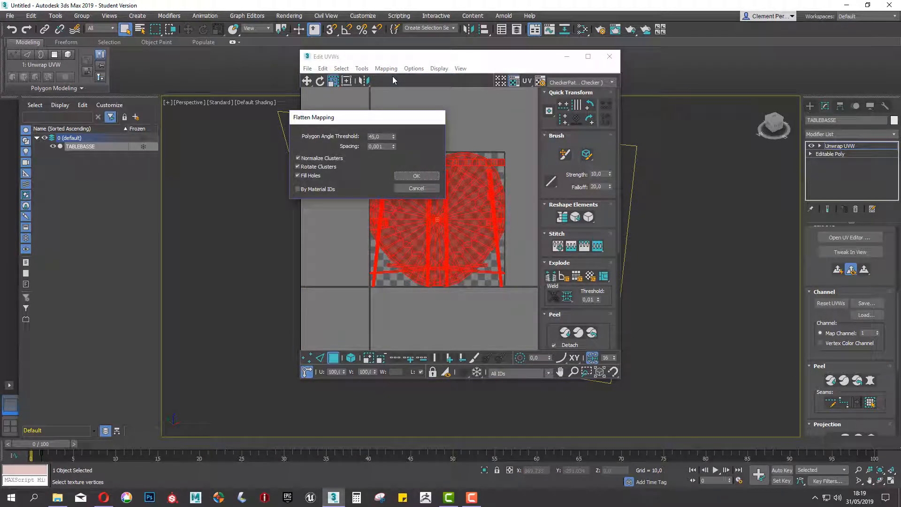
left_click(406, 178)
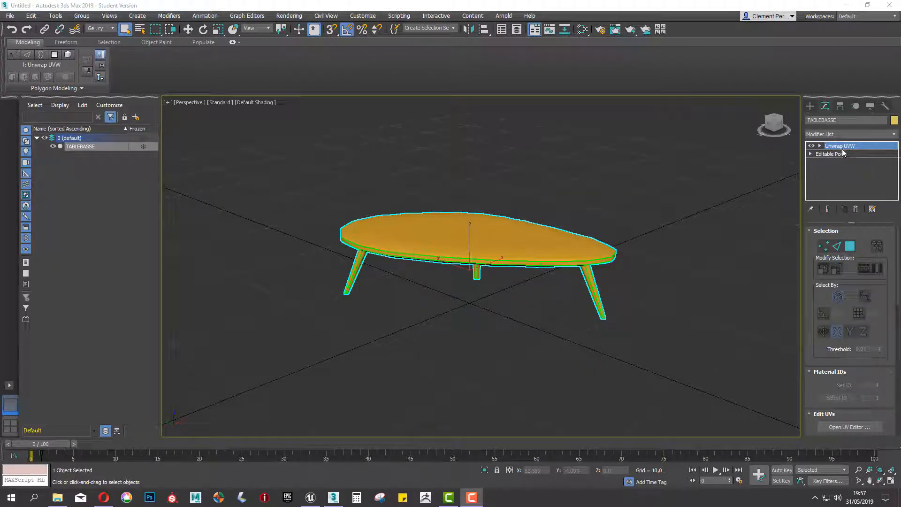
Step: Convert the unwrapped table to an Editable Poly
right_click(448, 229)
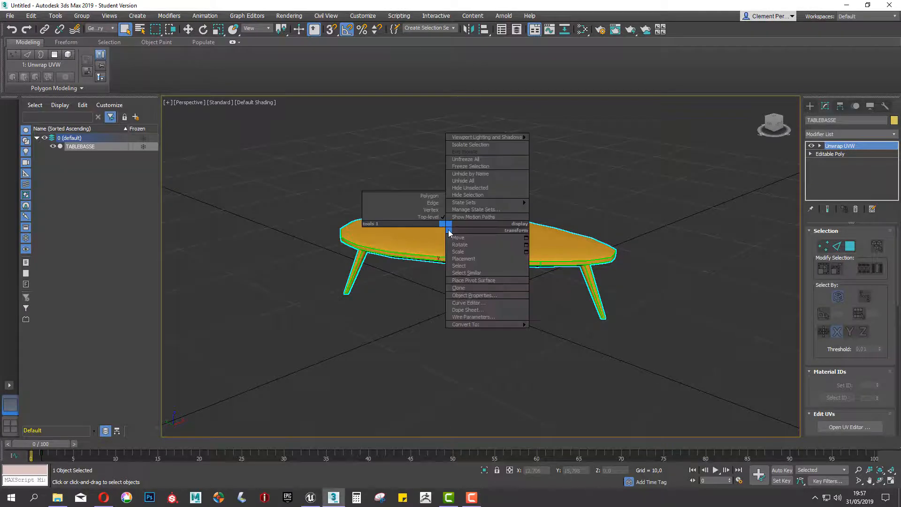
mouse_move(488, 323)
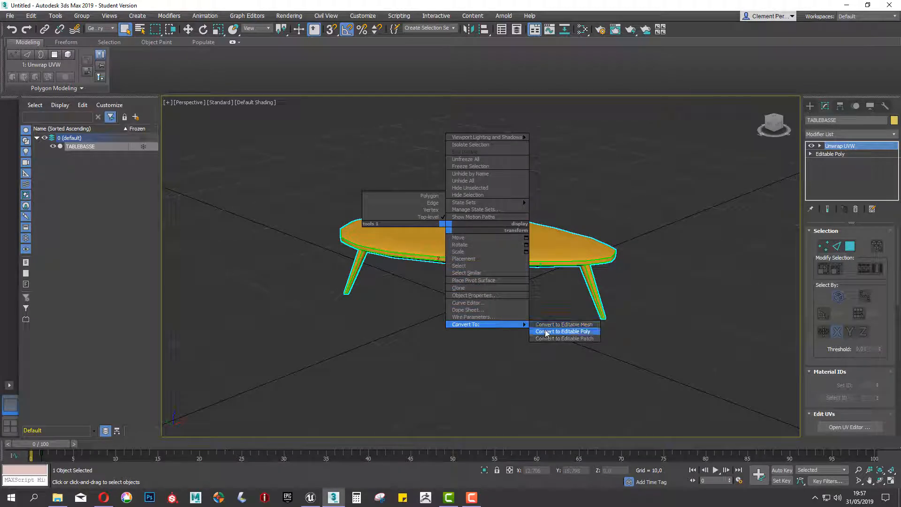
left_click(562, 332)
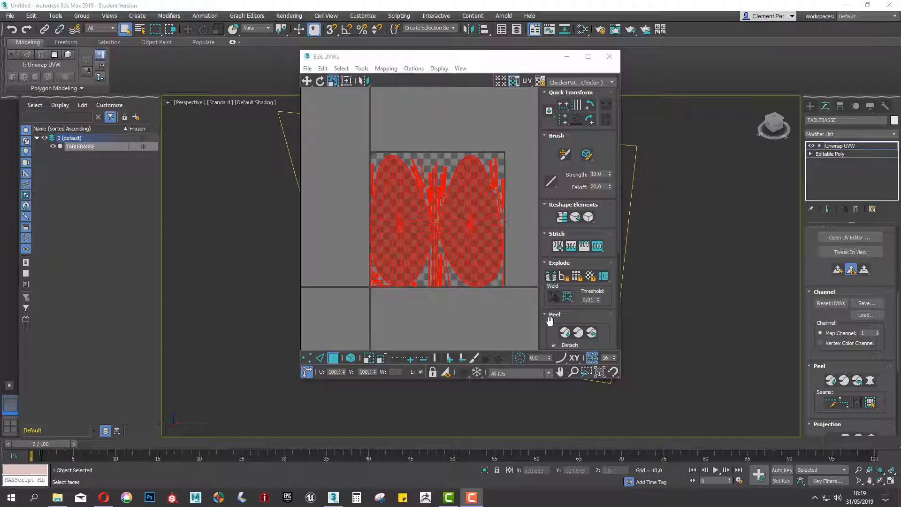
Step: Close the UV editor and switch the Unwrap UVW modifier to map channel 2, abandoning the modifier's current changes
left_click(608, 57)
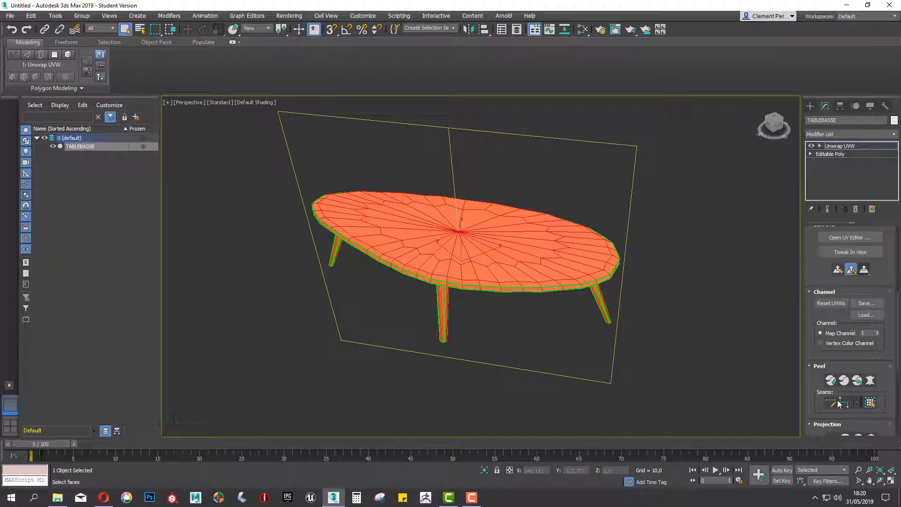
scroll(882, 295, "down", 3)
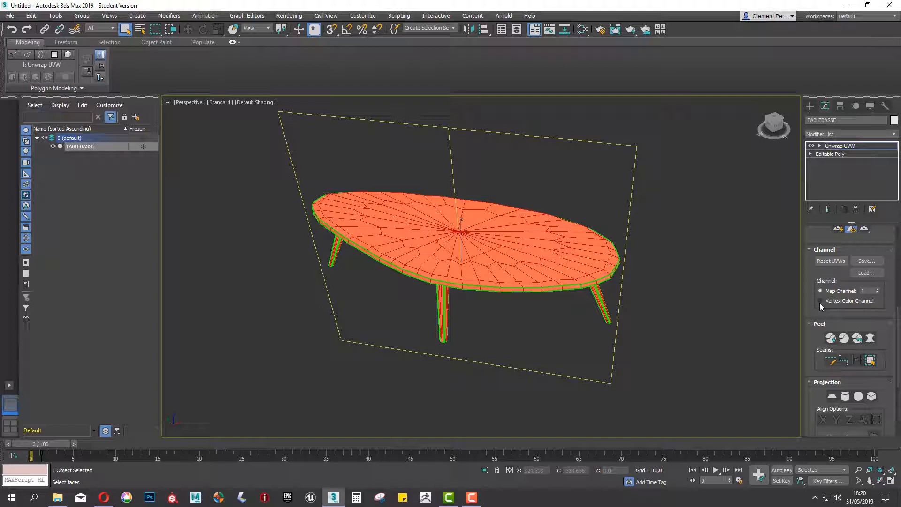
left_click(876, 289)
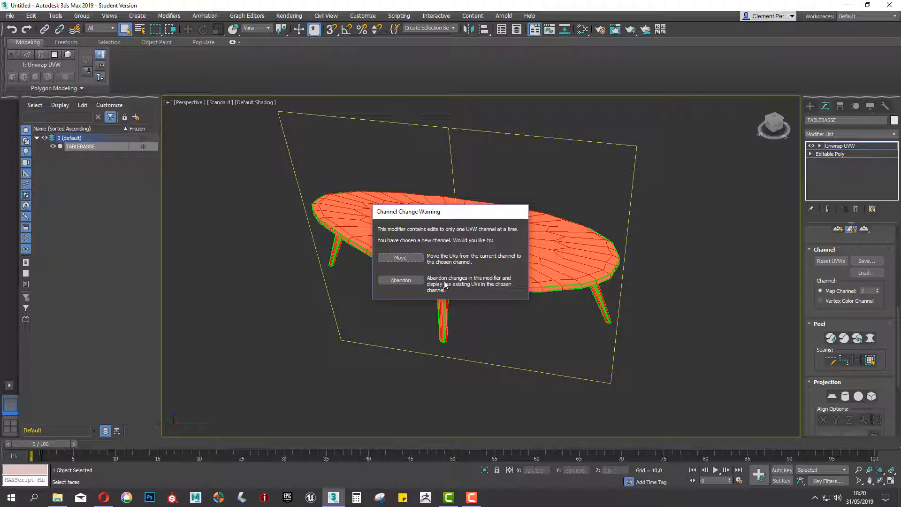
left_click(401, 281)
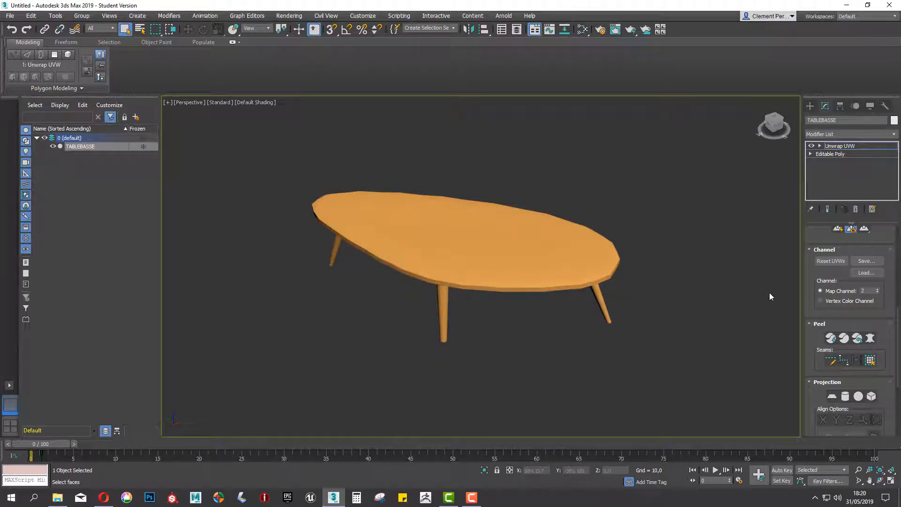
Step: In the UV editor, flatten-map all faces on channel 2 with a polygon angle threshold of 45 and spacing of 0.001
scroll(848, 314, "up", 3)
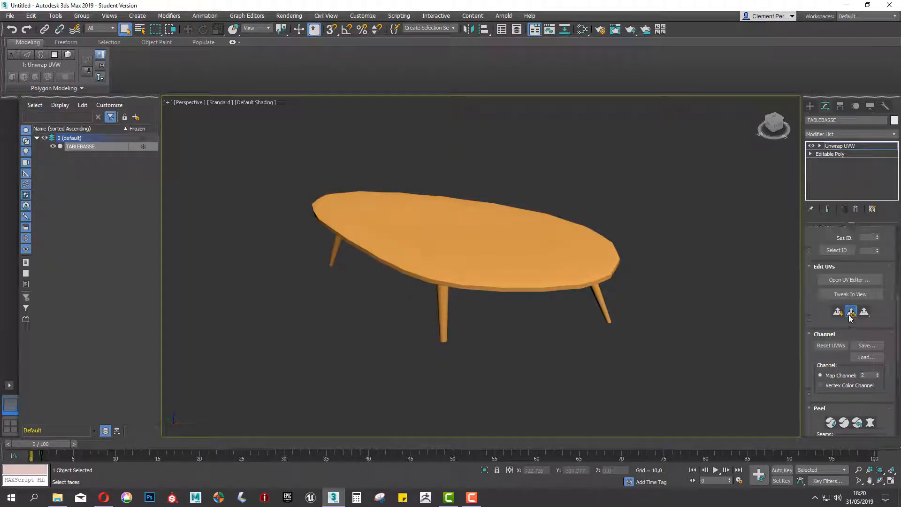
left_click(852, 280)
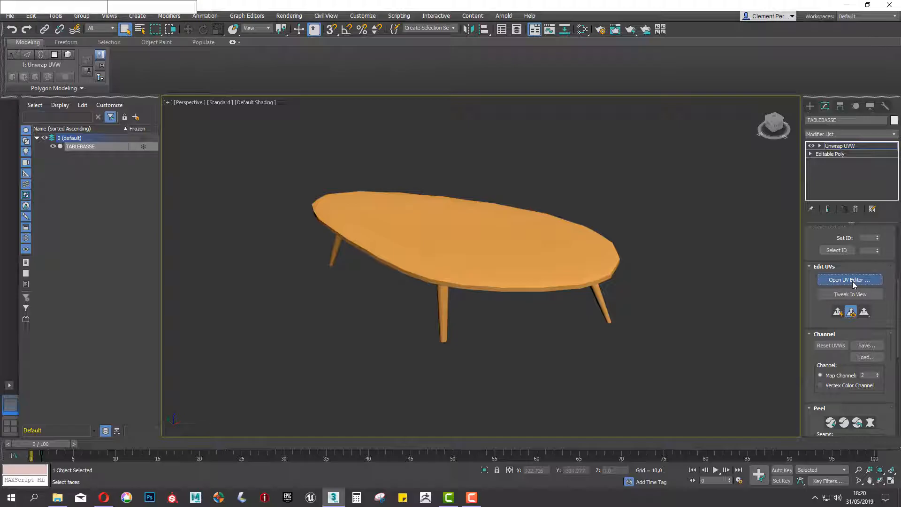
scroll(434, 267, "down", 2)
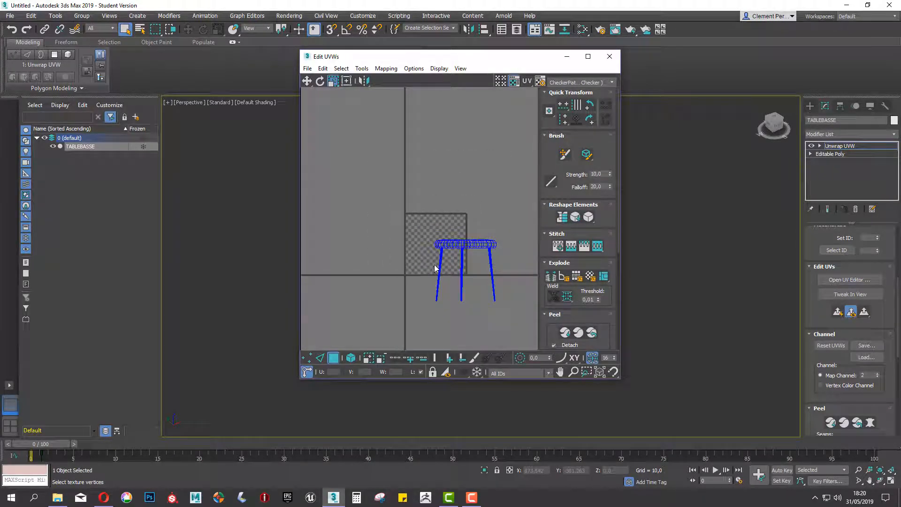
left_click_drag(359, 181, 502, 313)
left_click(386, 69)
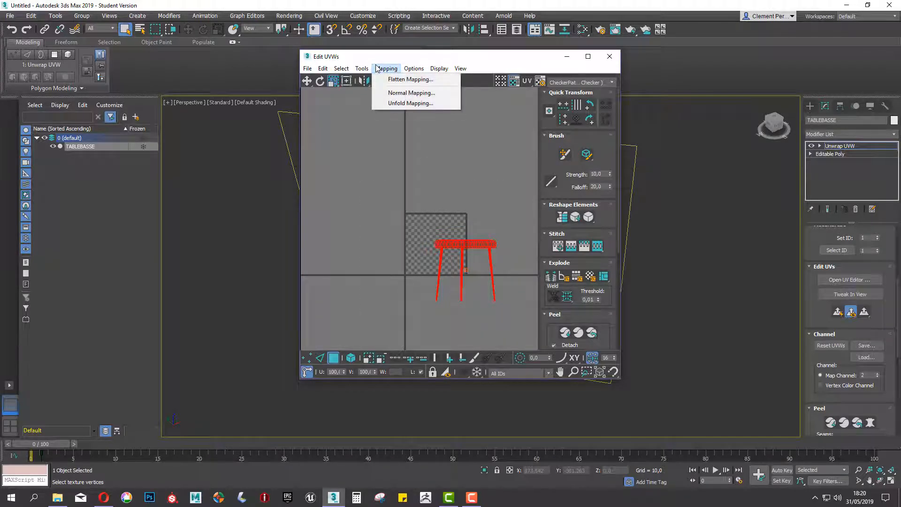
left_click(390, 79)
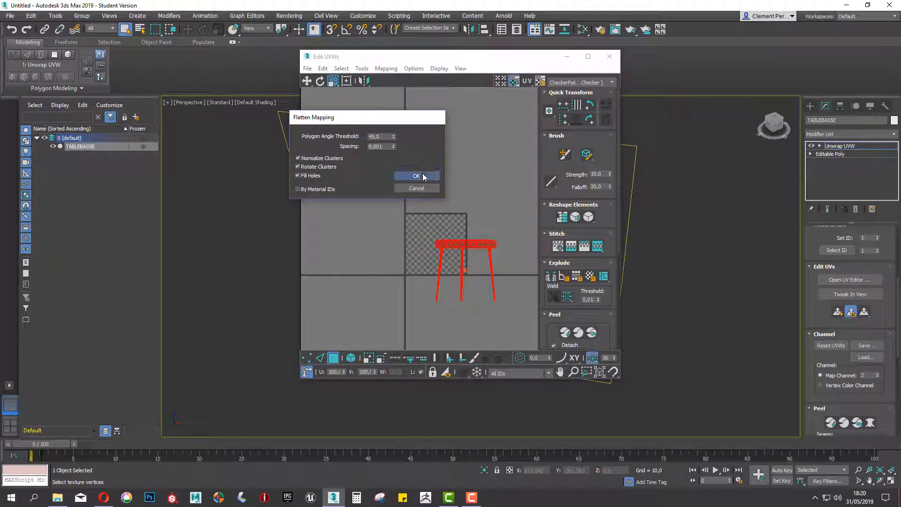
left_click(416, 176)
scroll(429, 276, "up", 3)
scroll(476, 255, "down", 3)
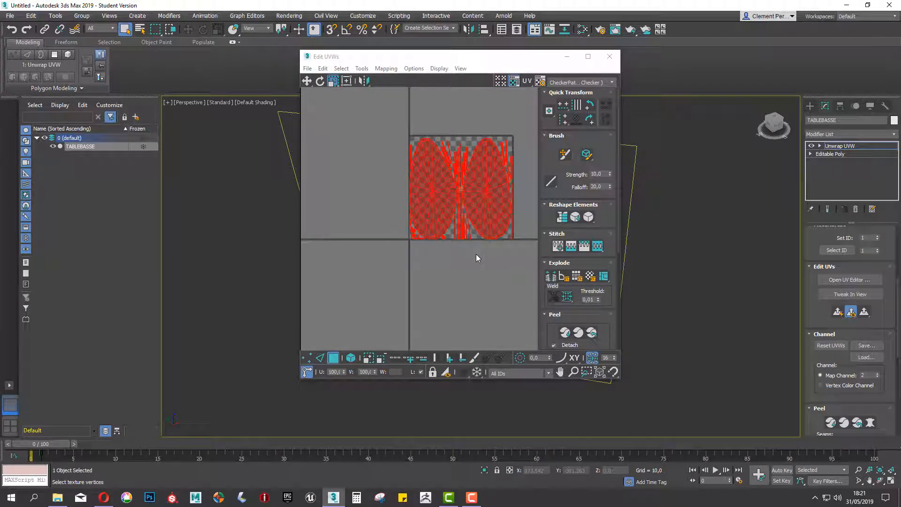
right_click(476, 254)
left_click(475, 256)
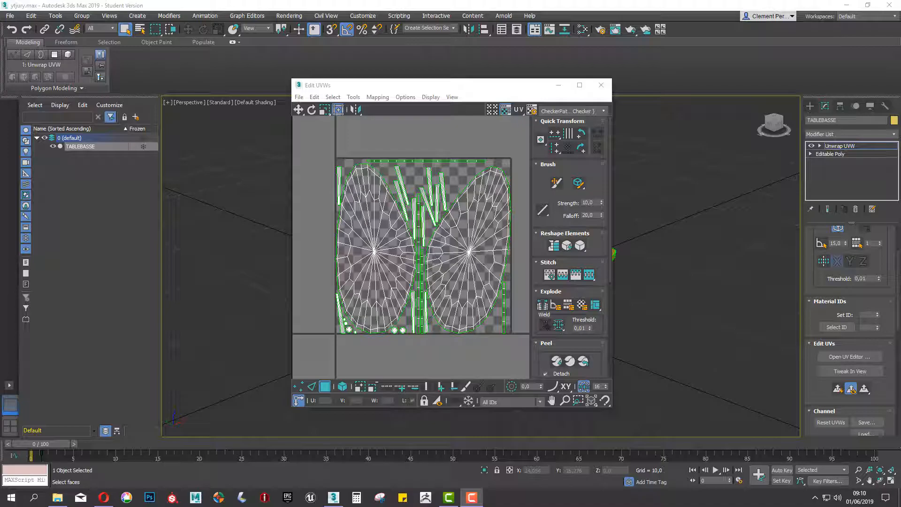
Step: Select faces across the middle of one oval UV island, check where they lie on the table model, and clear the selection
left_click_drag(419, 88, 207, 94)
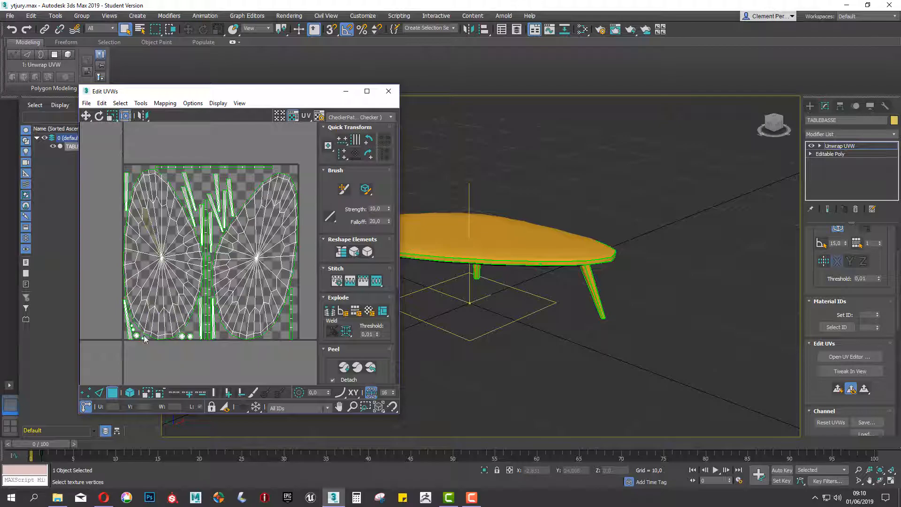
left_click_drag(115, 225, 179, 271)
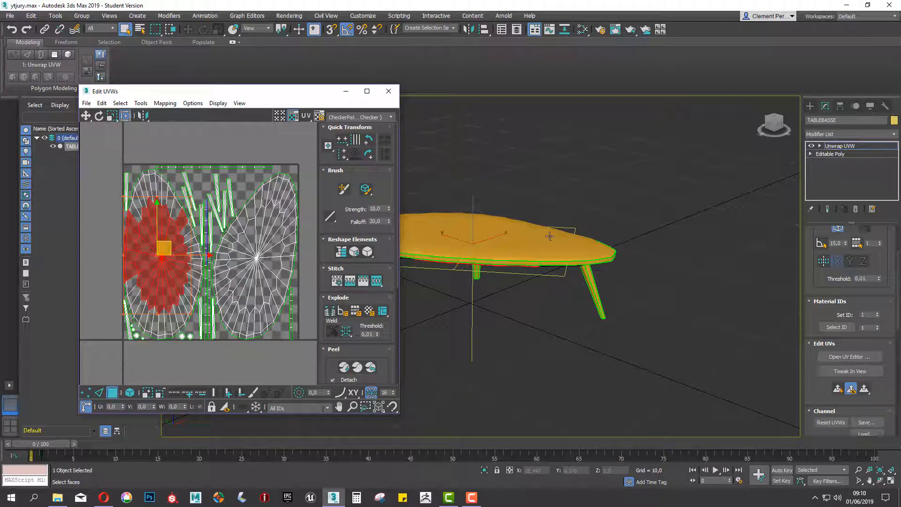
middle_click_drag(611, 239, 621, 175, "alt")
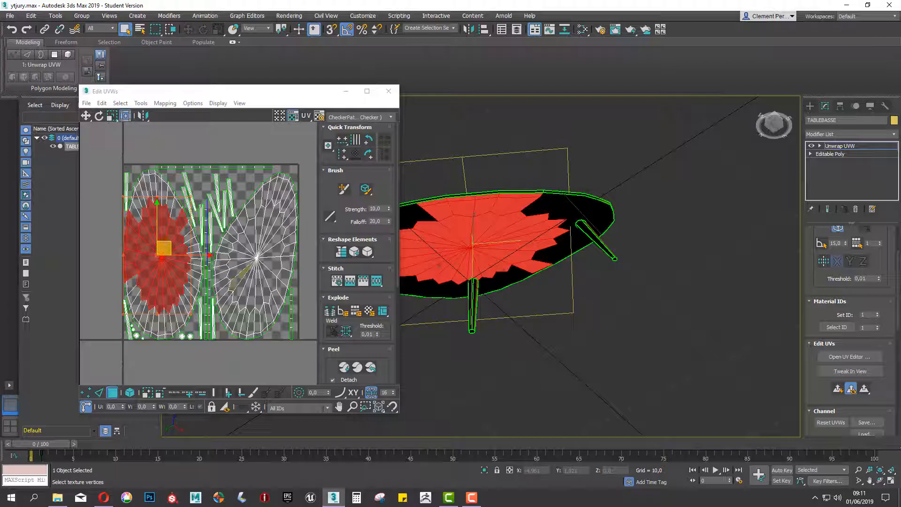
left_click(522, 134)
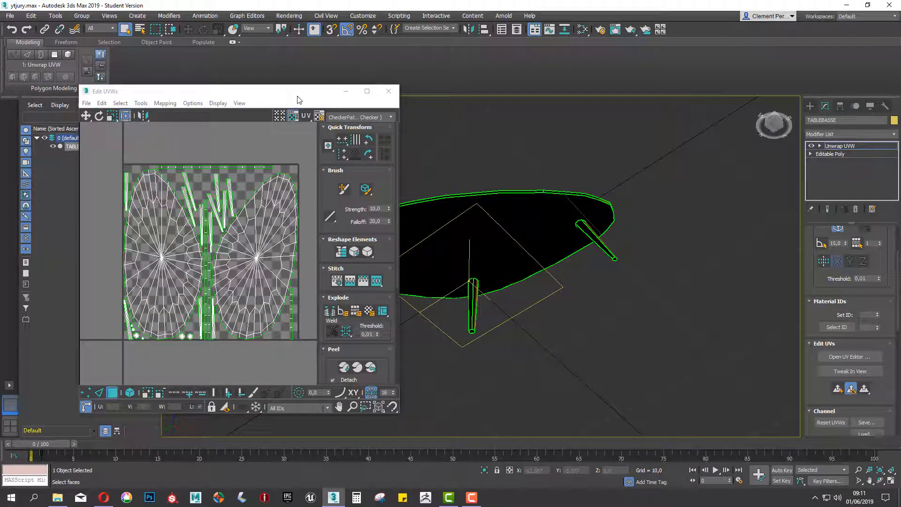
Step: Examine the flattened UV layout and the gaps between the leg strips and the tabletop islands
left_click_drag(297, 100, 525, 92)
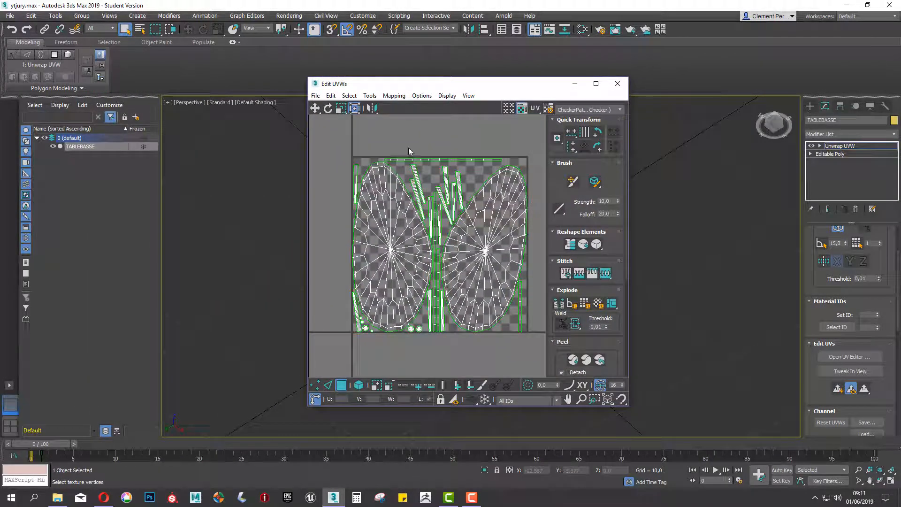
scroll(404, 214, "down", 3)
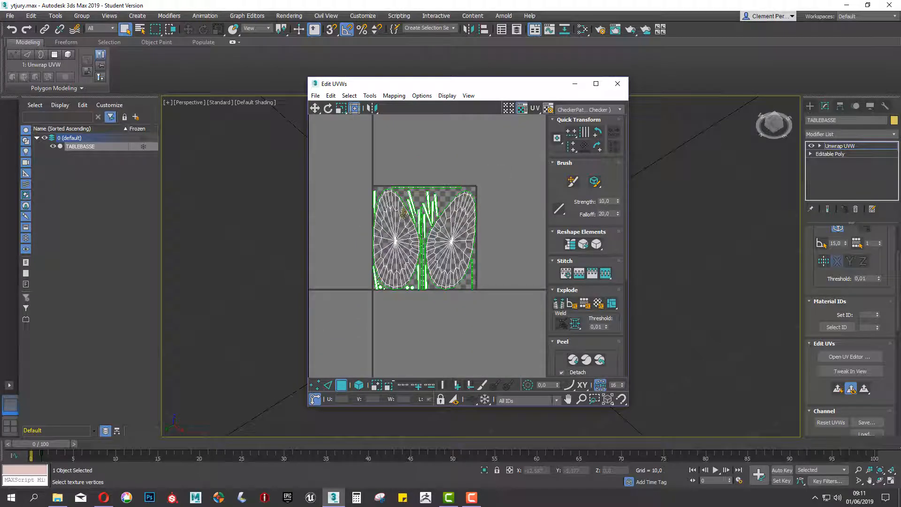
scroll(404, 220, "up", 2)
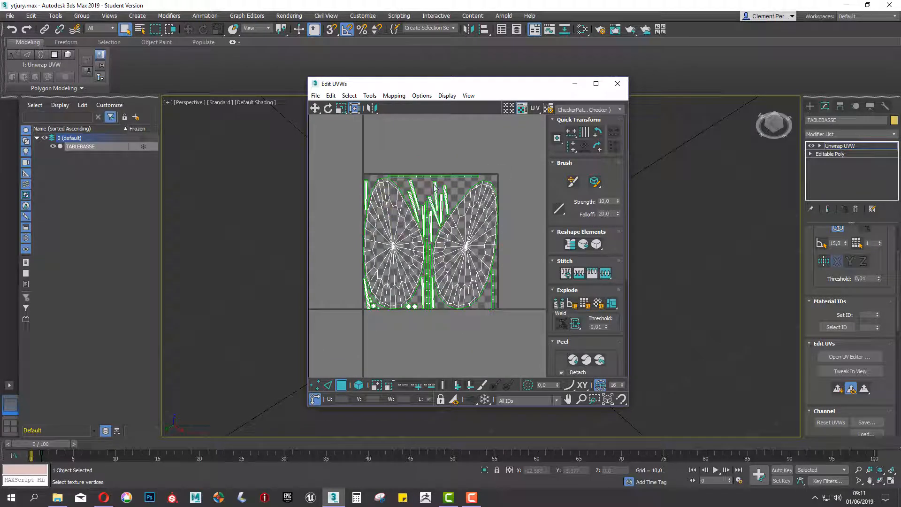
scroll(582, 310, "down", 4)
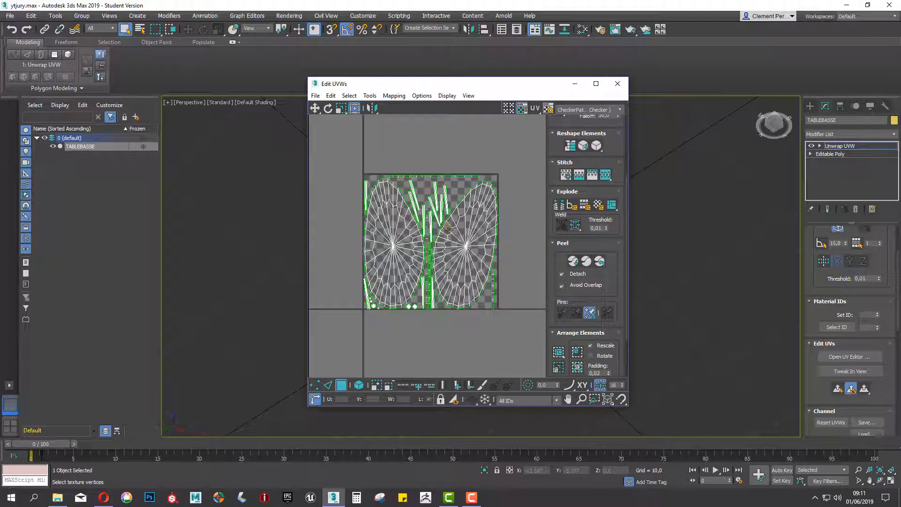
scroll(446, 223, "up", 5)
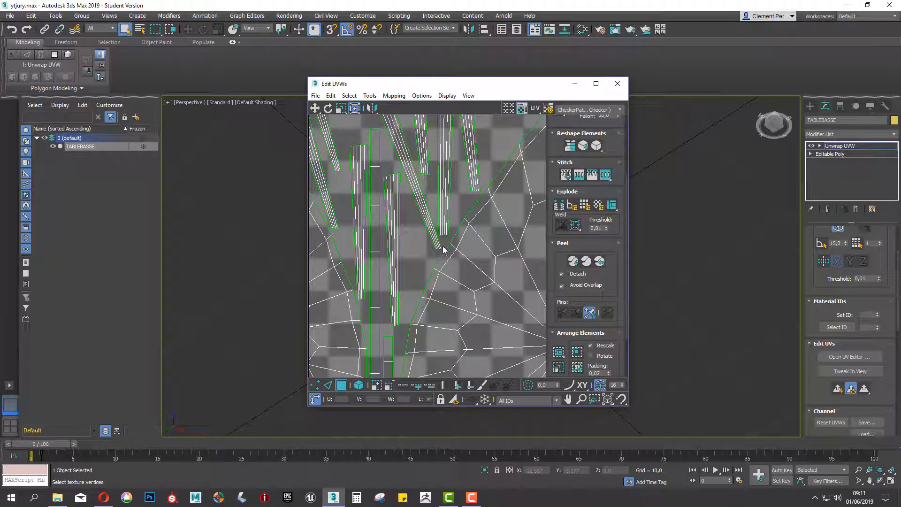
scroll(453, 240, "down", 5)
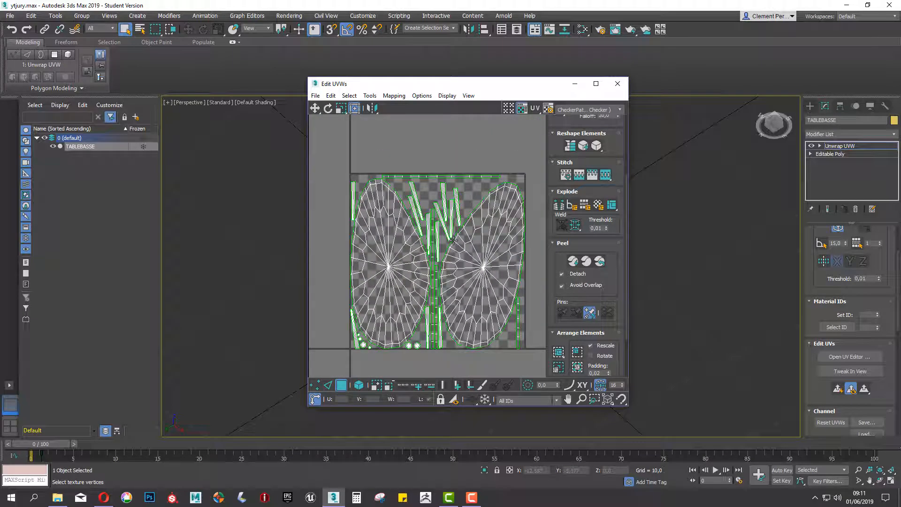
Step: Repack the table's UV islands with rescaling turned off and a padding of 0.001
scroll(457, 217, "up", 4)
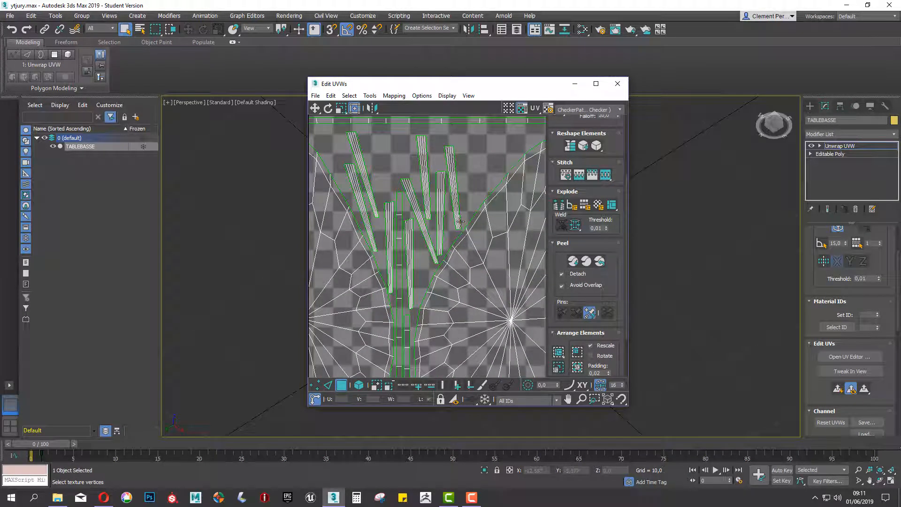
scroll(464, 234, "down", 2)
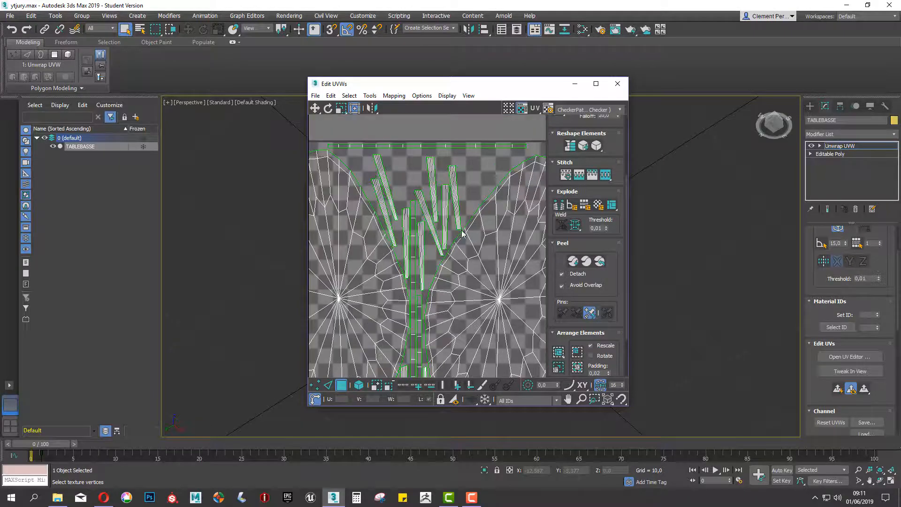
scroll(476, 241, "down", 3)
scroll(593, 288, "down", 3)
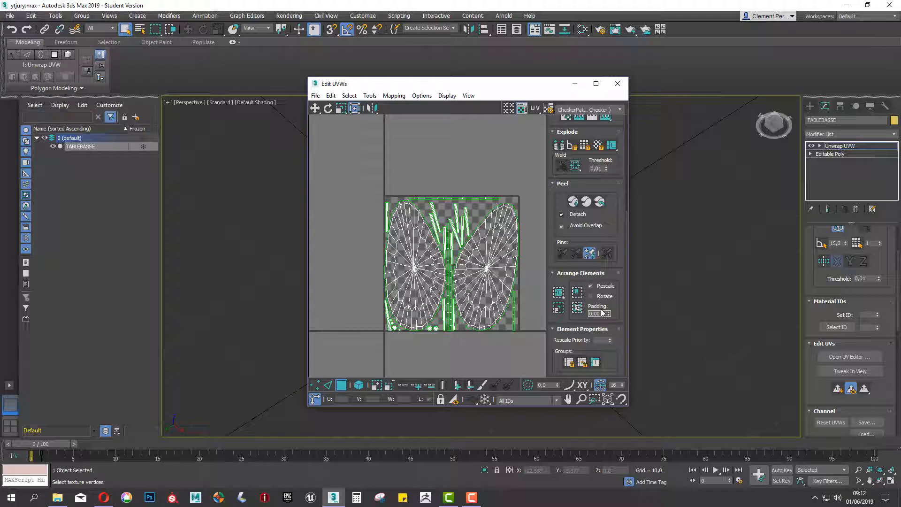
left_click(590, 287)
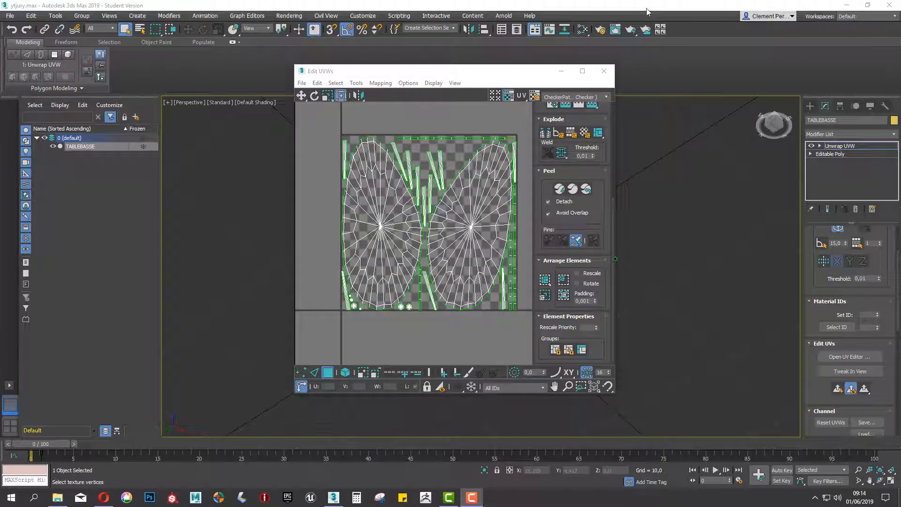
Step: Close the UV editor and convert the unwrapped table to an Editable Poly
left_click(604, 70)
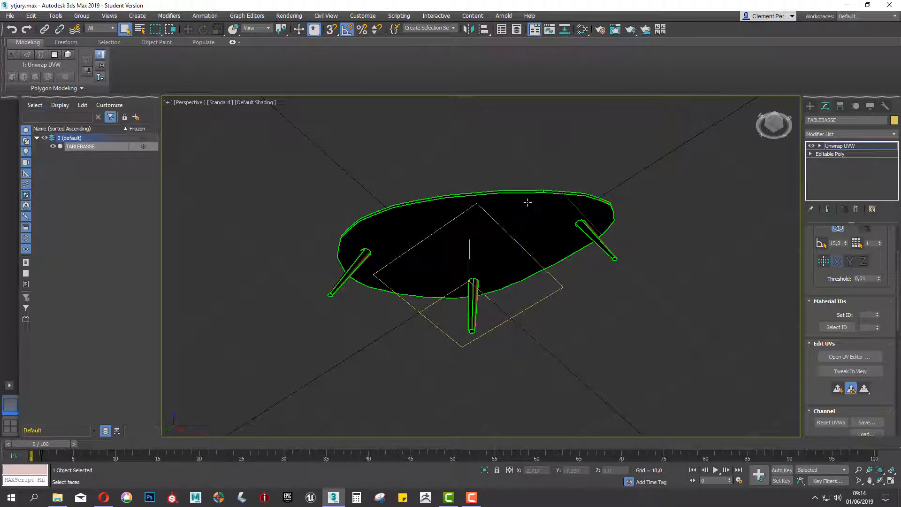
mouse_move(547, 195)
middle_mouse_down("alt")
mouse_move(539, 204)
mouse_move(550, 243)
middle_mouse_up("alt")
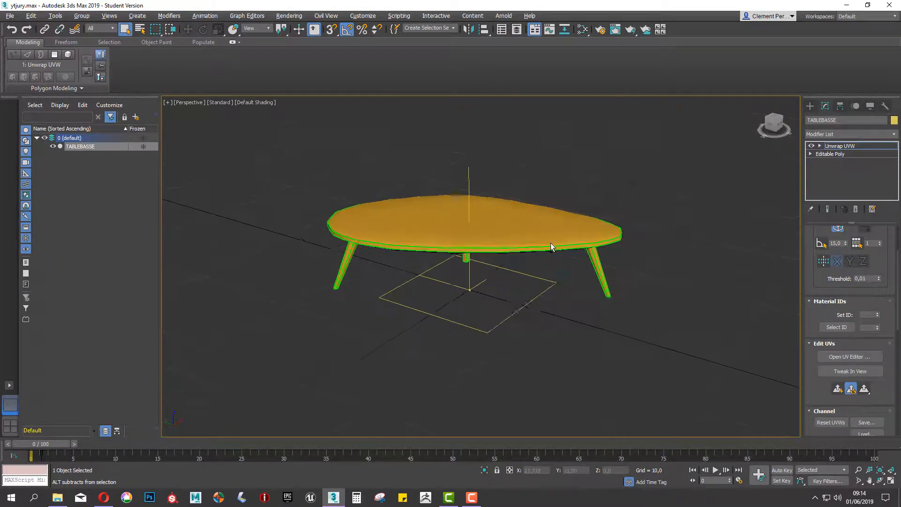
right_click(500, 223)
mouse_move(566, 321)
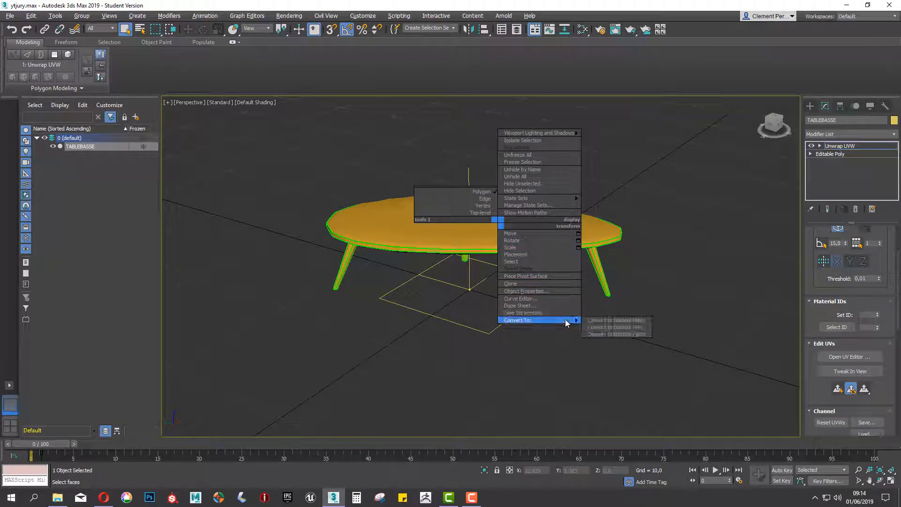
left_click(615, 328)
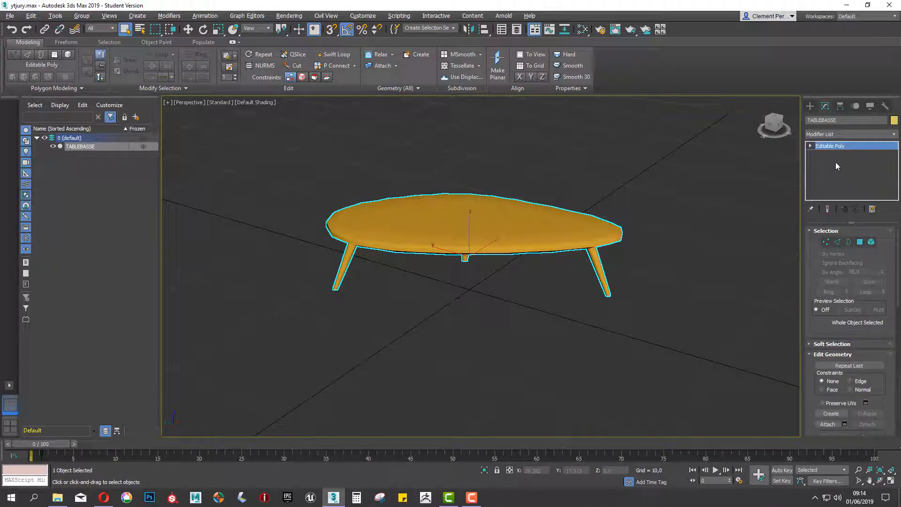
Step: Export the table model from the scene
left_click(9, 16)
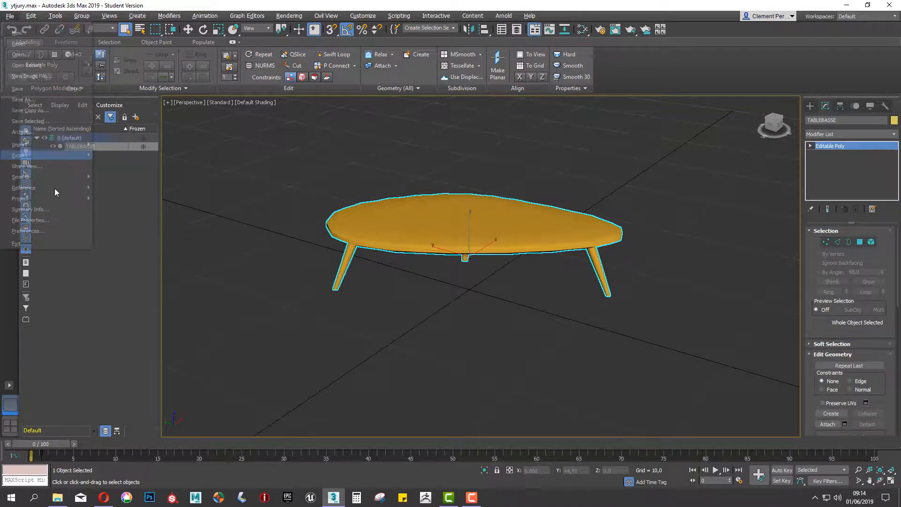
mouse_move(78, 155)
left_click(117, 160)
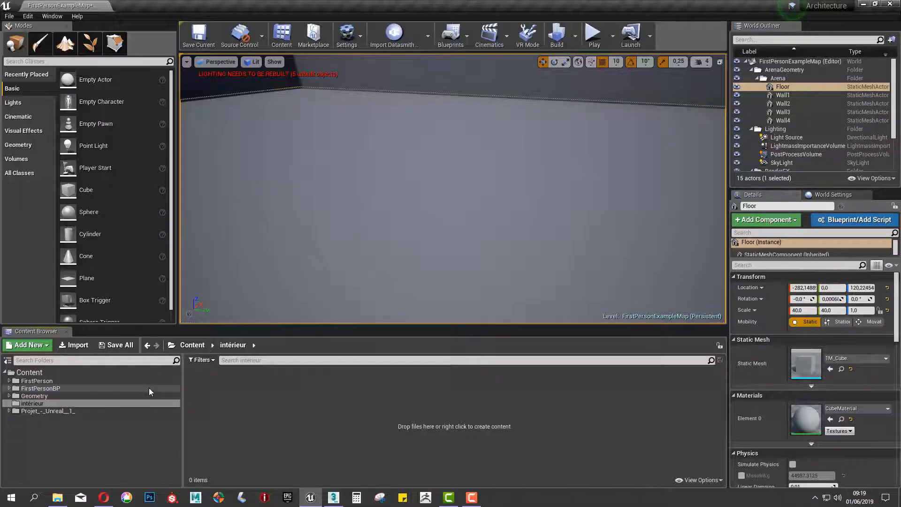
Step: Switch to Unreal Engine and choose the Table file from the Bureau folder for import into the intérieur content folder
left_click(82, 349)
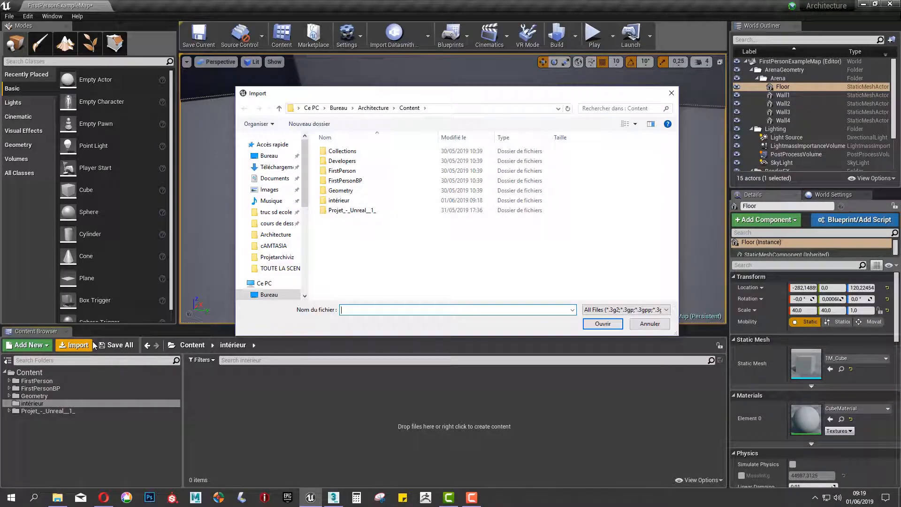
left_click(275, 156)
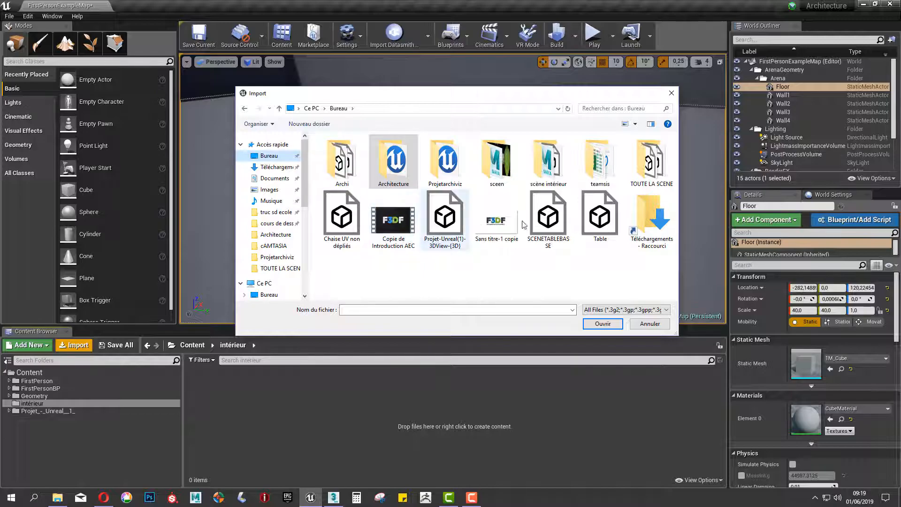
left_click(600, 215)
left_click(603, 324)
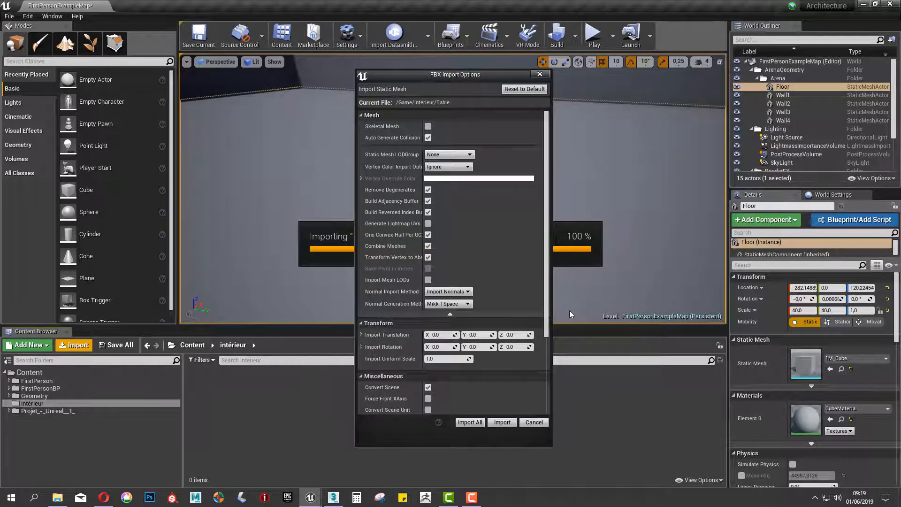
Step: Import all of the table's FBX content with Generate Lightmap UVs turned off
left_click(429, 224)
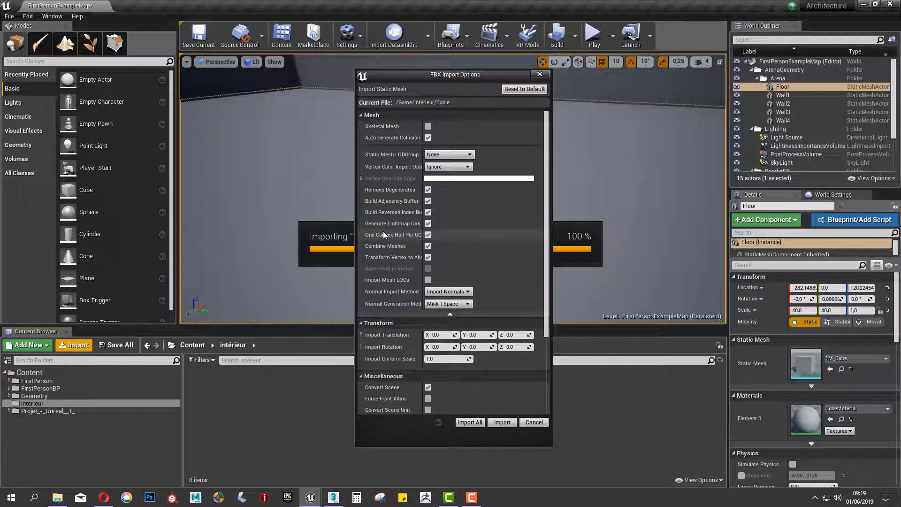
left_click(427, 224)
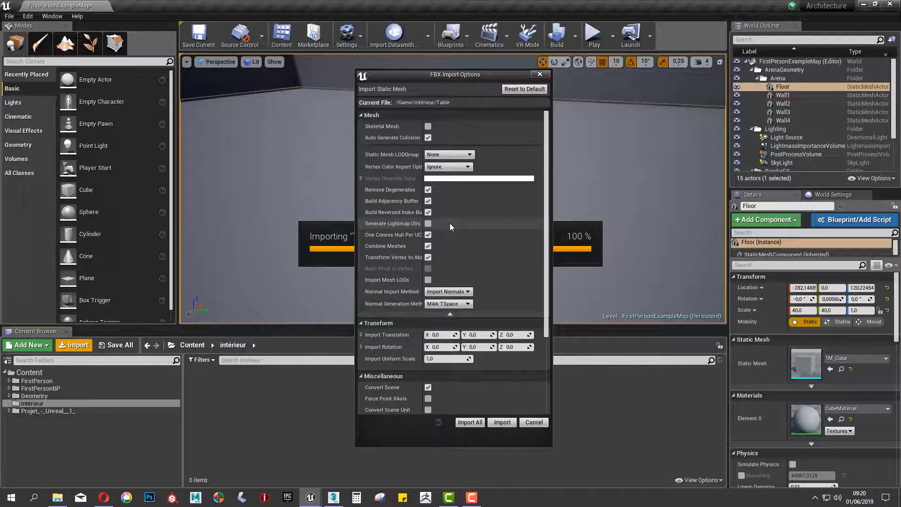
left_click(470, 422)
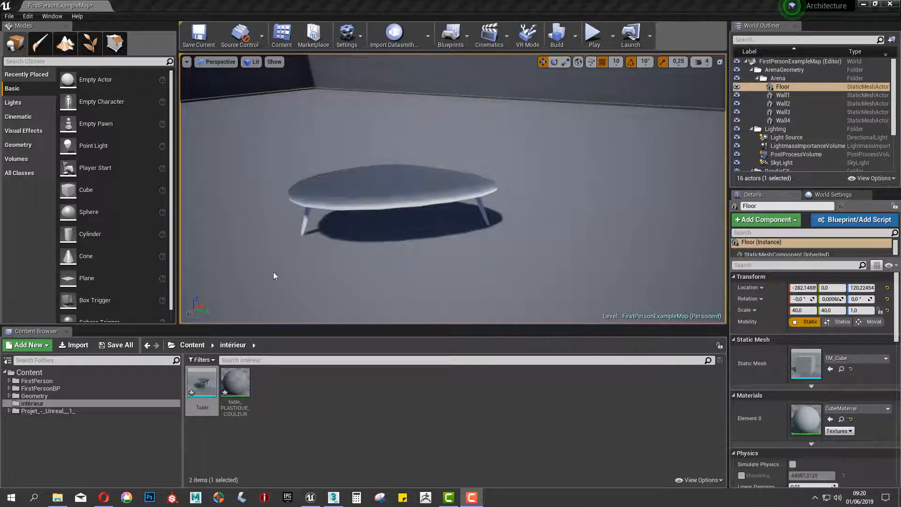
Step: Select the table in the level and open its Table asset in the static mesh editor
left_click(346, 199)
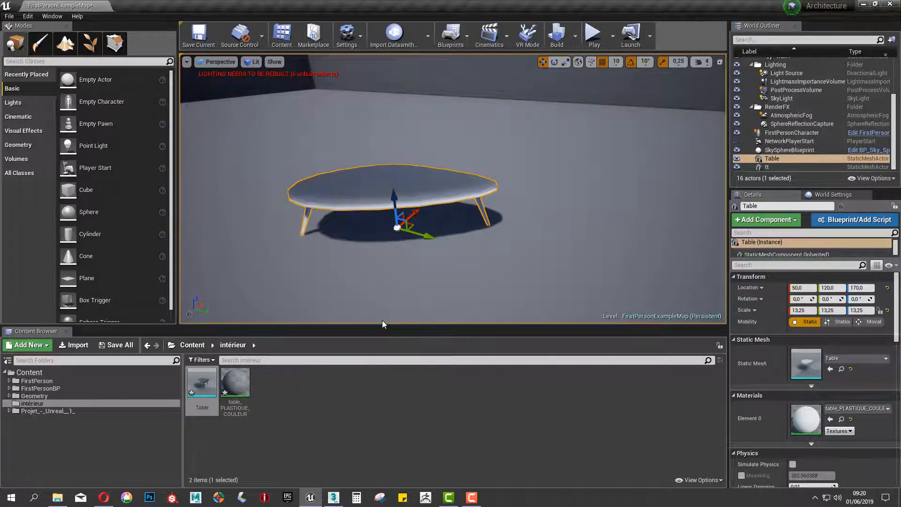
double_click(212, 378)
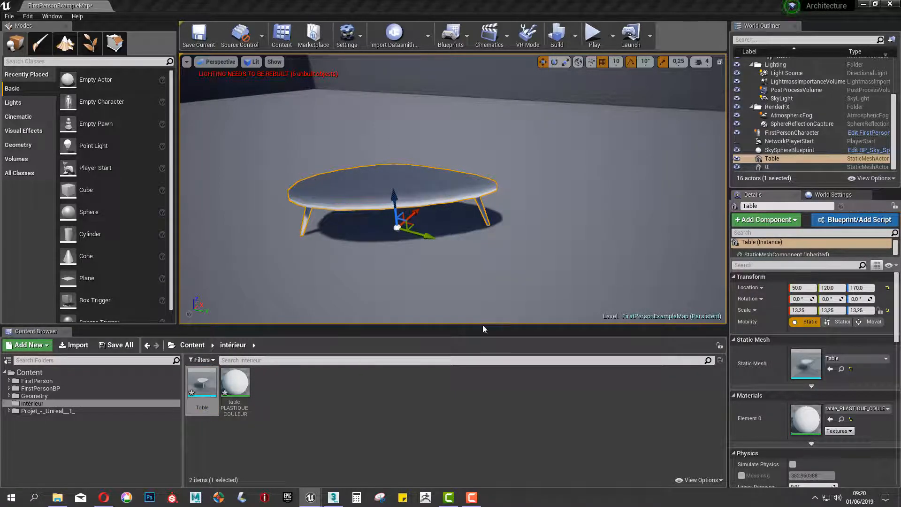
scroll(336, 260, "up", 10)
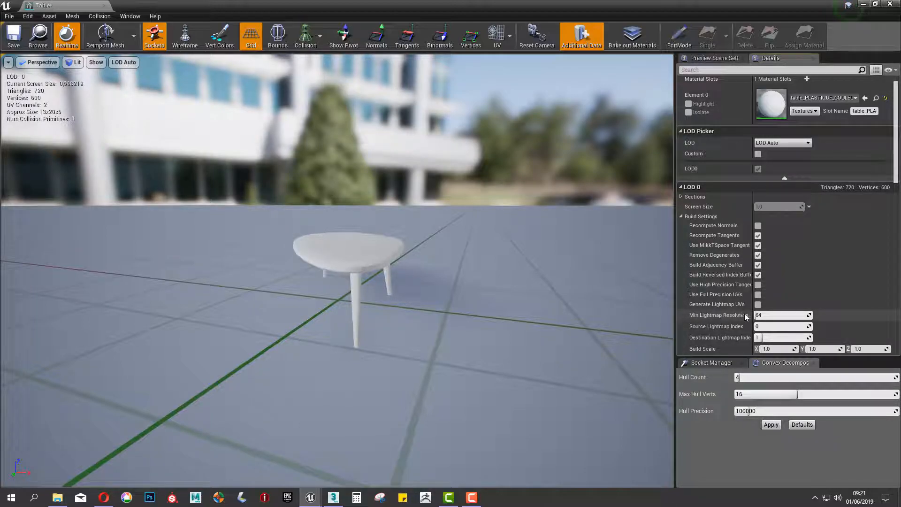
Step: In the table mesh's LOD 0 build settings, set the minimum lightmap resolution to 256 and the source lightmap index to 1
left_click(771, 314)
type("256")
key("Return")
left_click(783, 326)
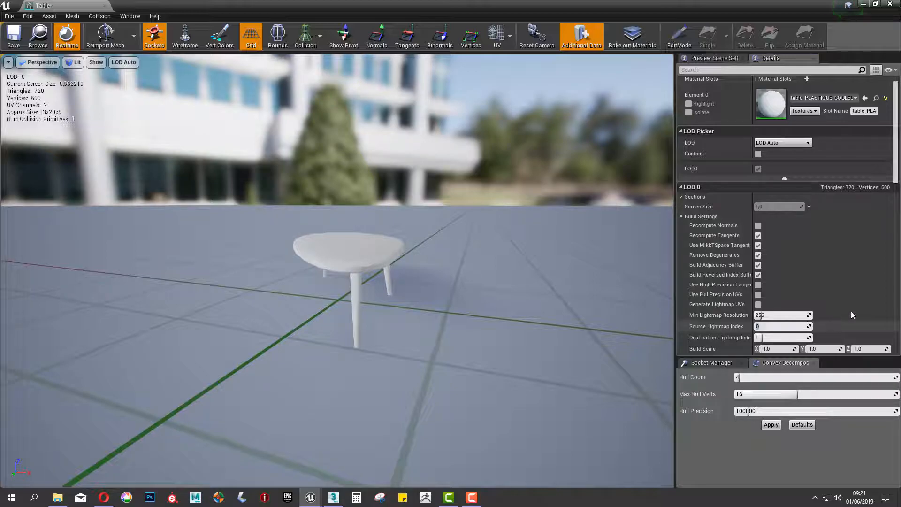
type("1")
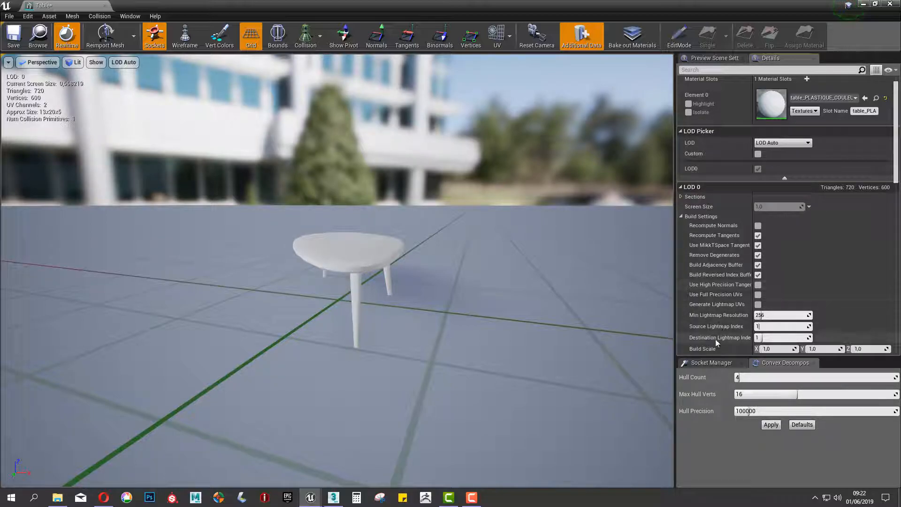
left_click(777, 327)
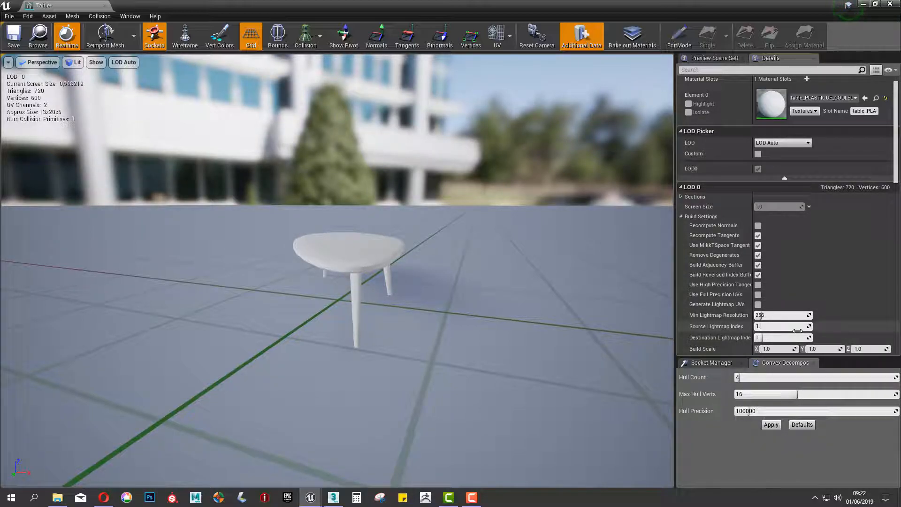
Step: Overlay UV channel 0 on the table mesh's viewport, followed by UV channel 1, to compare the two layouts
scroll(585, 312, "up", 2)
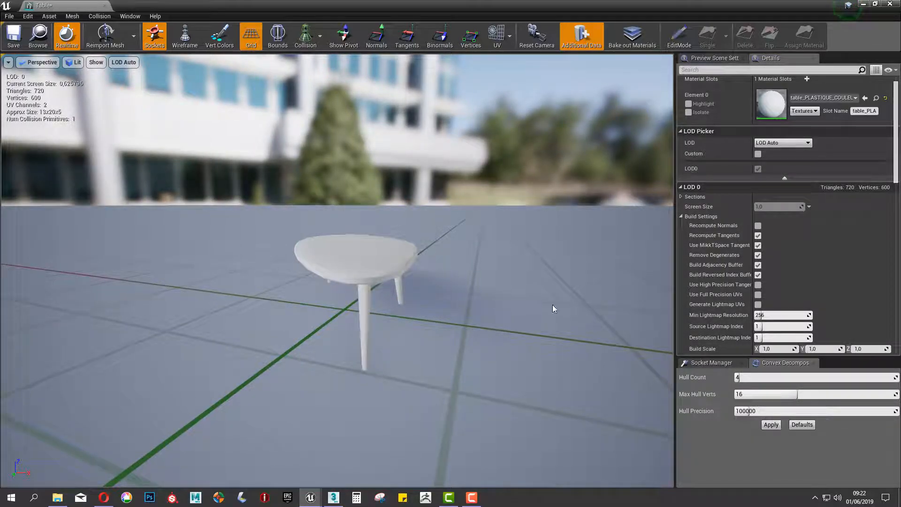
left_click(506, 37)
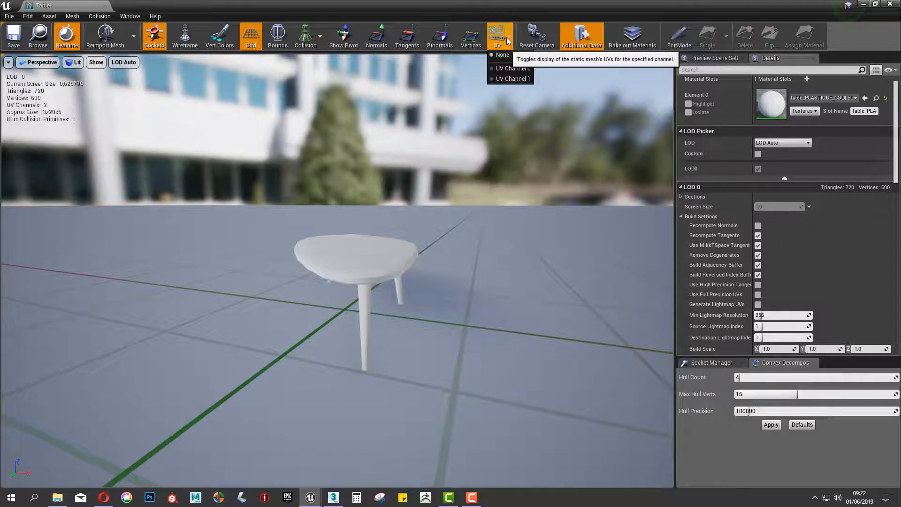
left_click(510, 66)
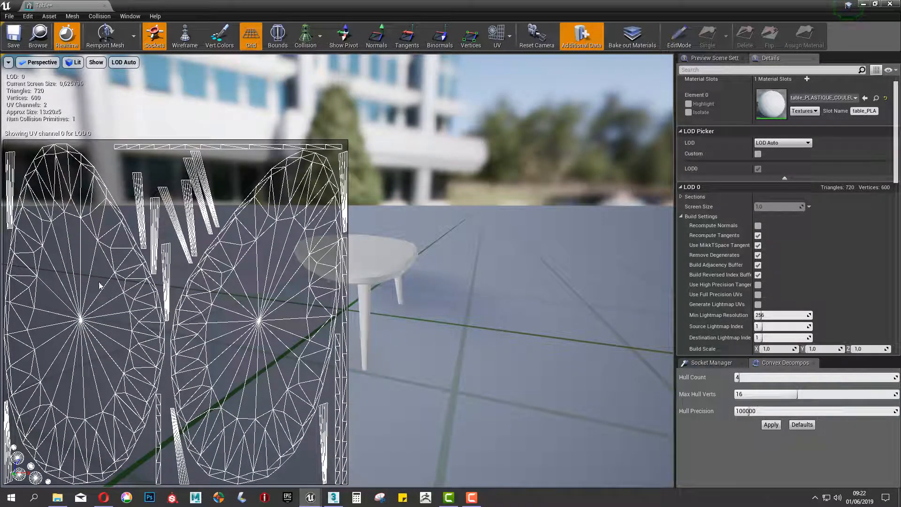
left_click(502, 37)
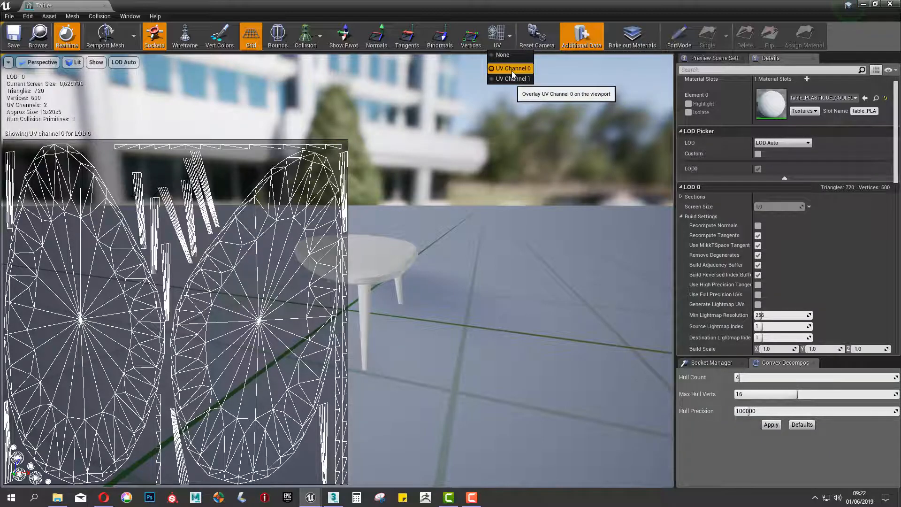
left_click(510, 78)
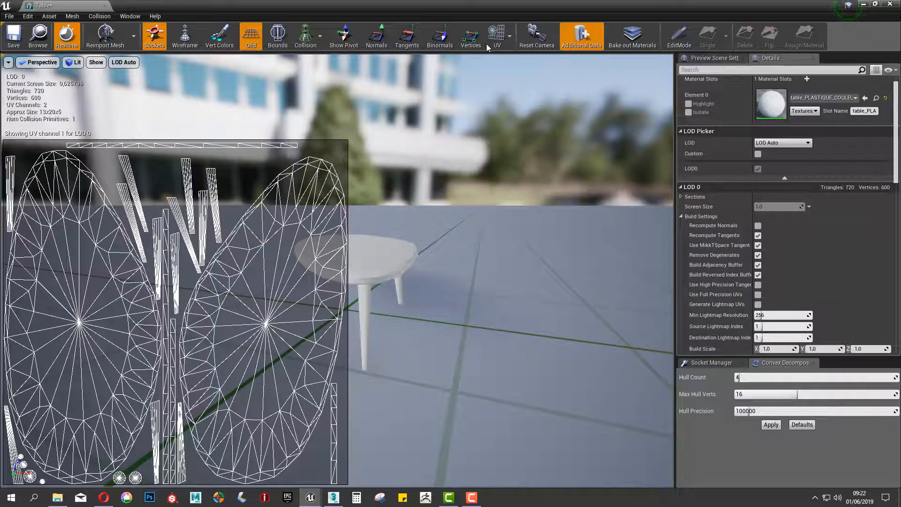